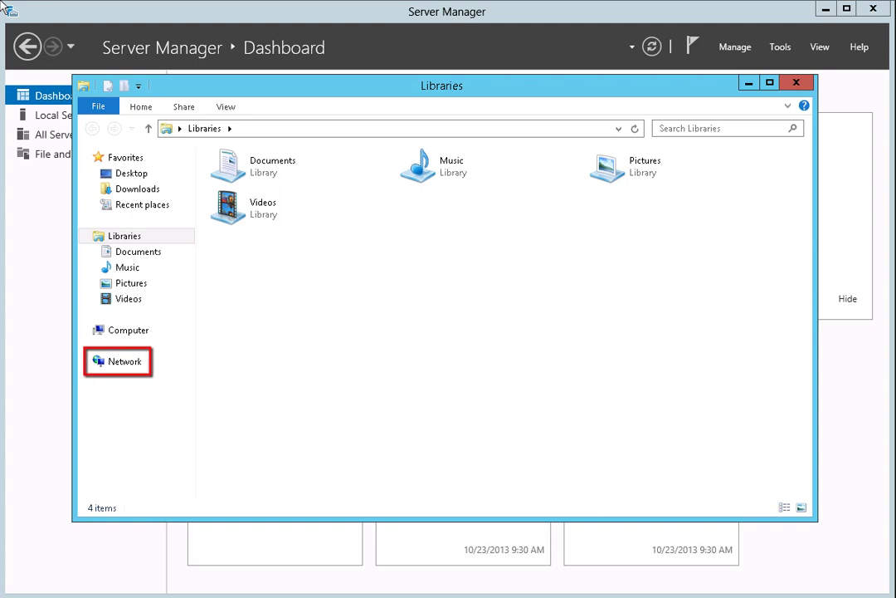
- Set the Ethernet connection's IPv4 preferred DNS server to 192.168.2.36
click(99, 357)
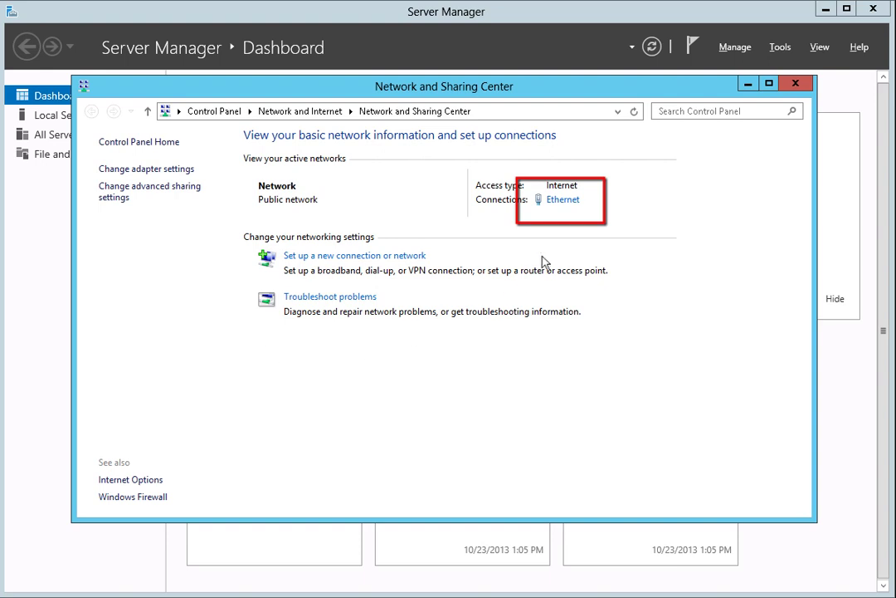
click(563, 201)
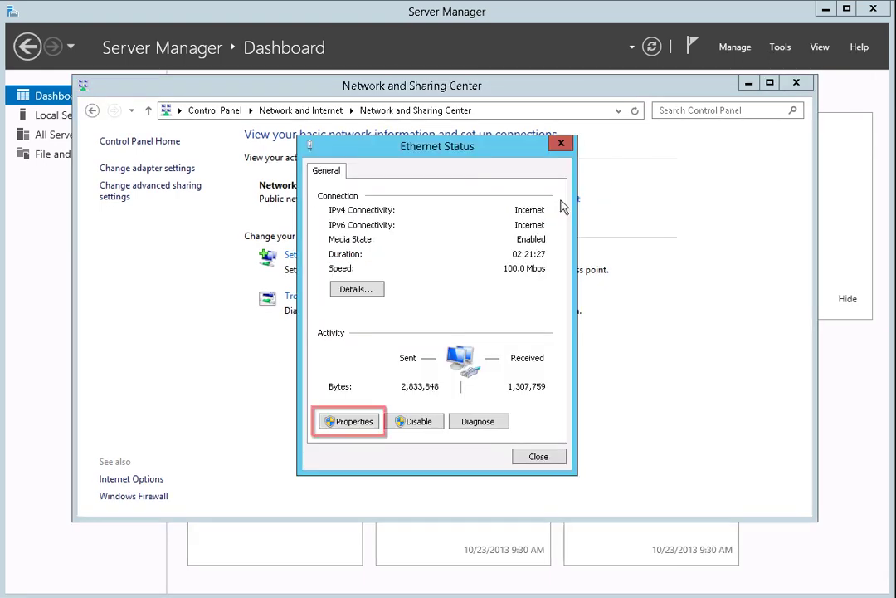
click(336, 422)
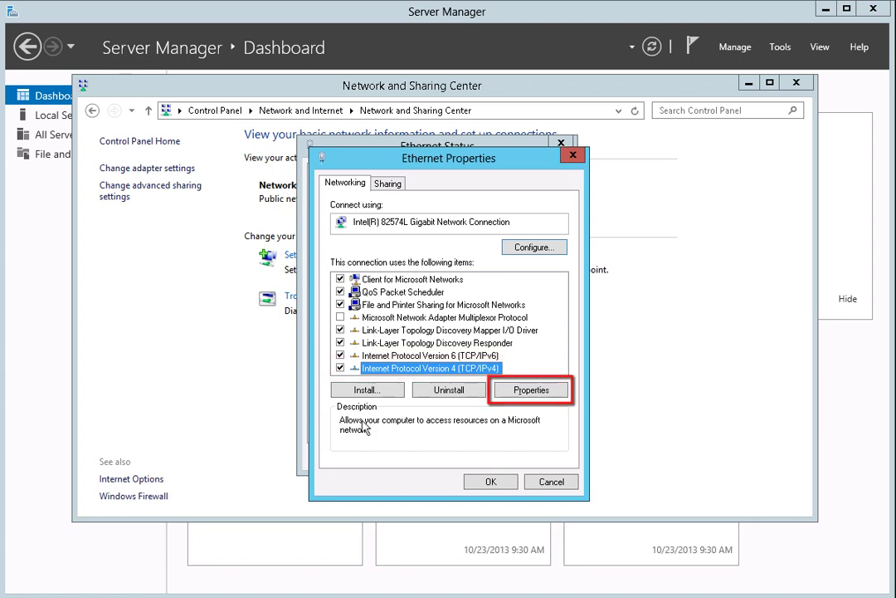
click(531, 390)
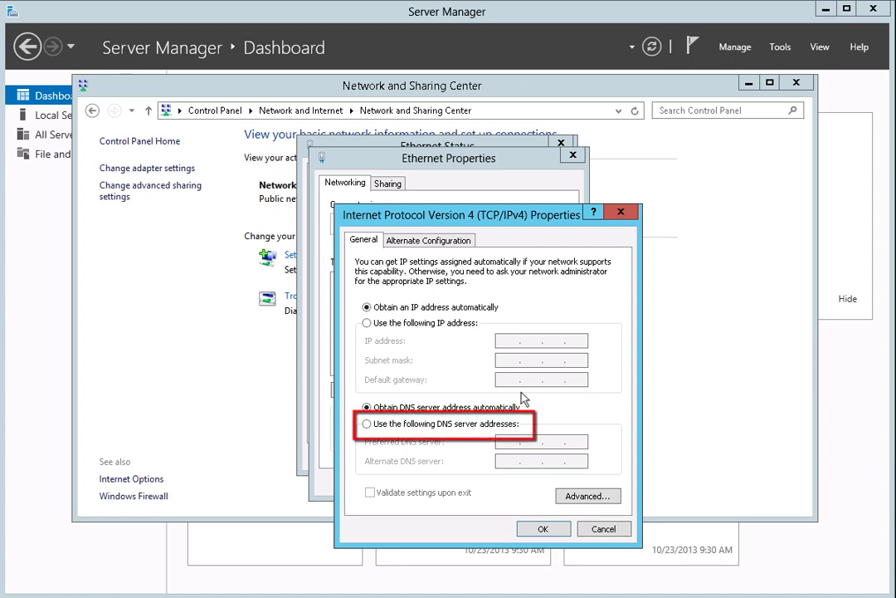
click(366, 424)
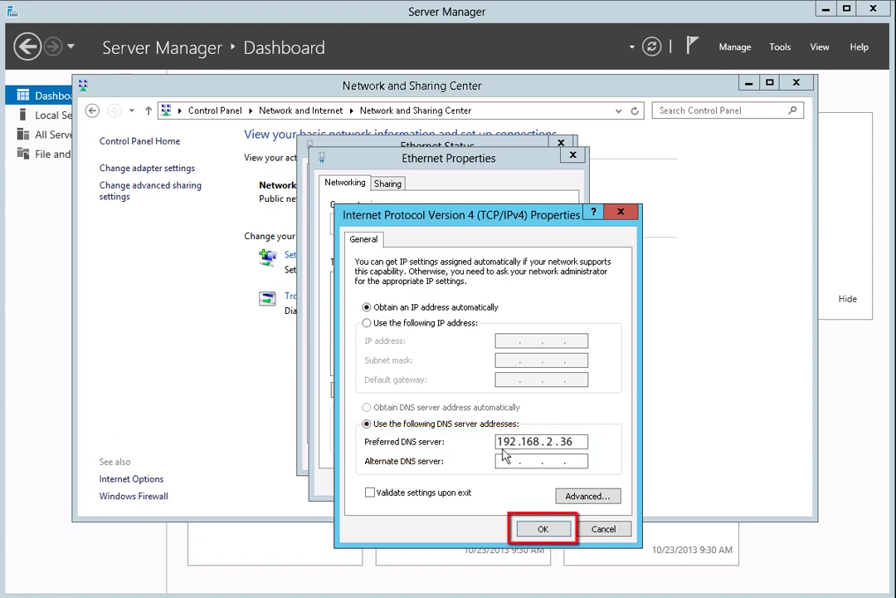
click(550, 529)
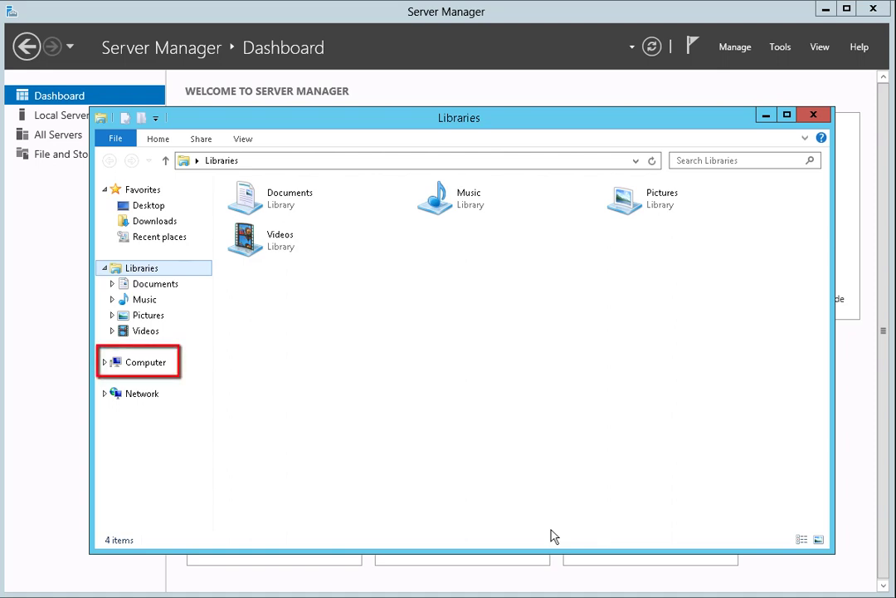
right_click(142, 365)
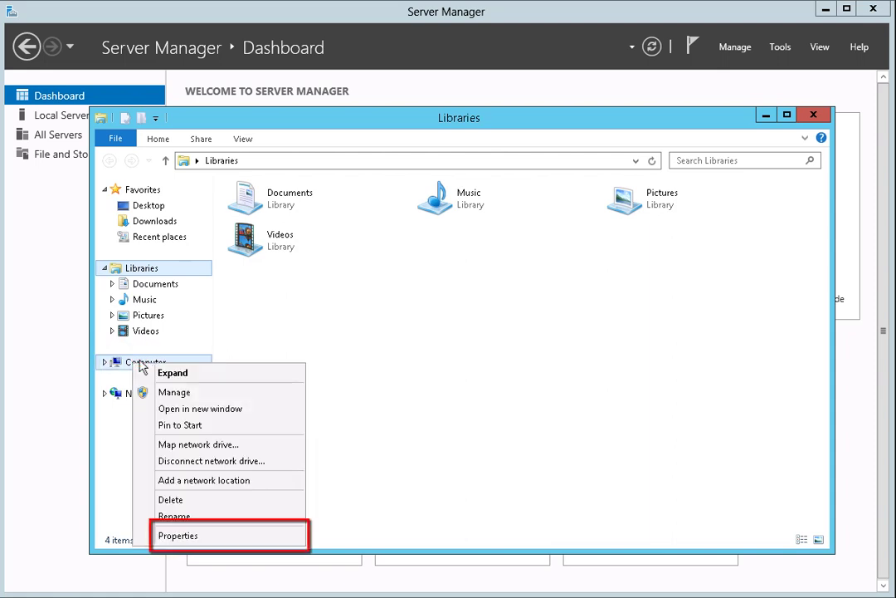
- Change the computer's membership from WORKGROUP to the domain your.domain.com
click(186, 535)
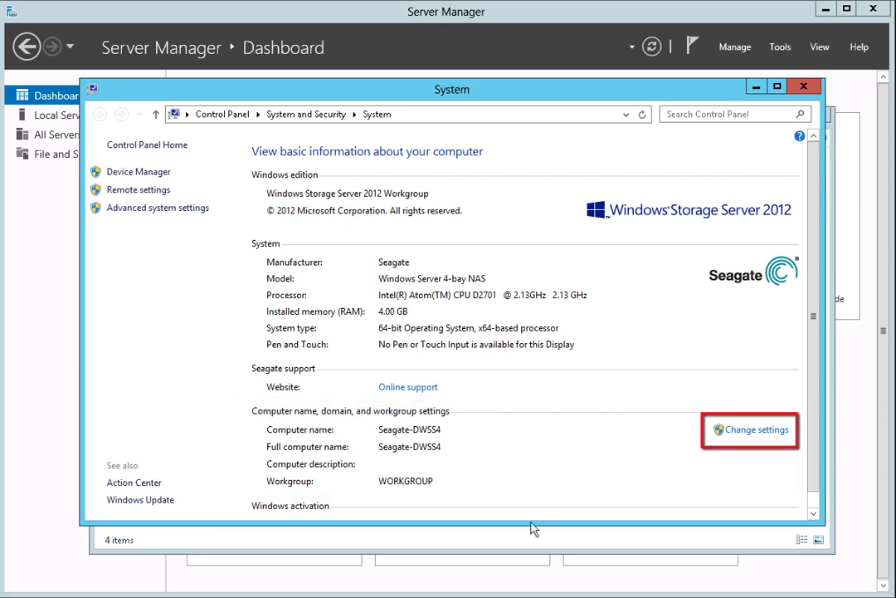
click(759, 433)
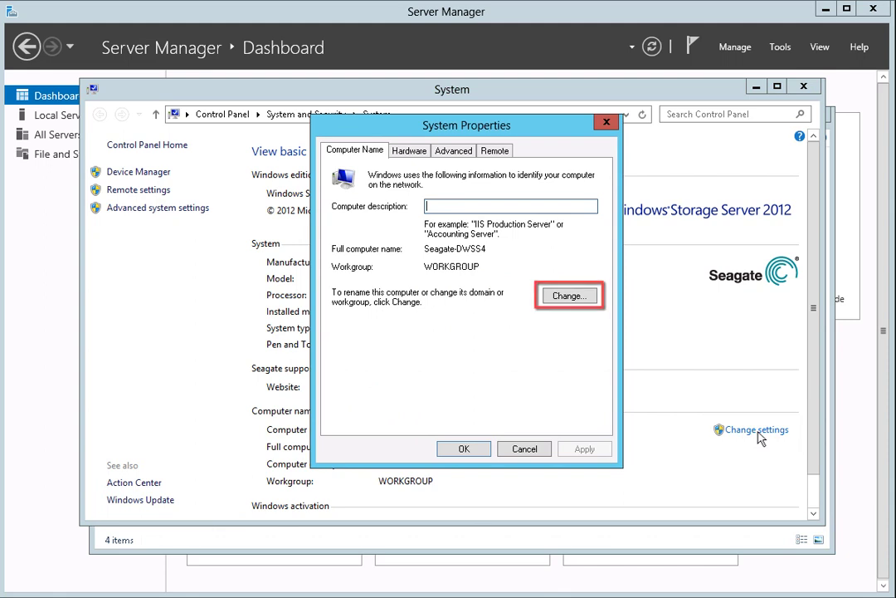
click(568, 297)
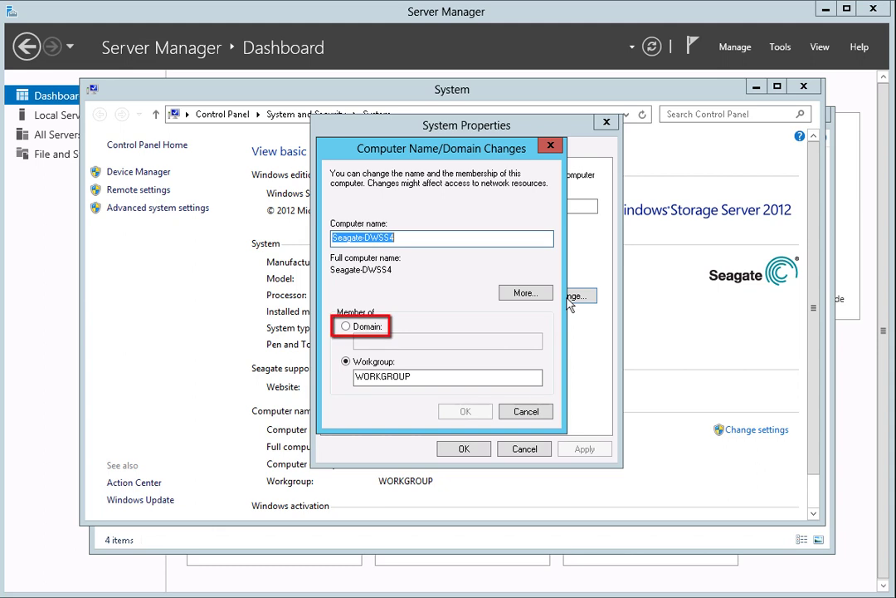
click(346, 326)
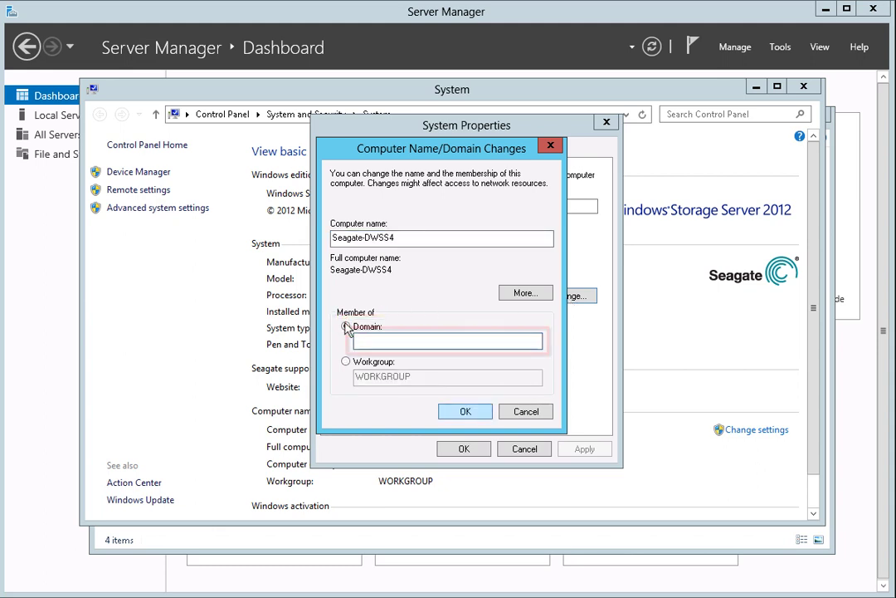
text(your)
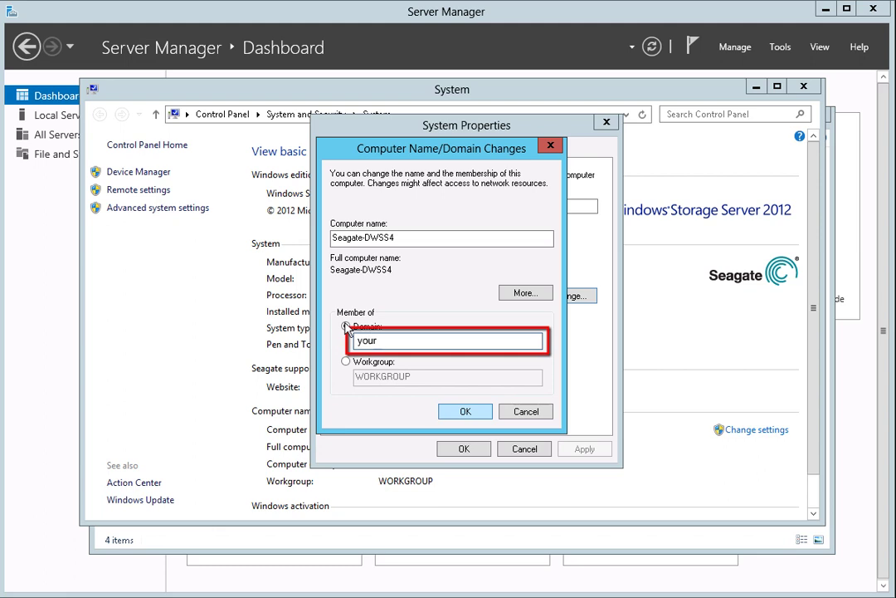
text(.domain.com)
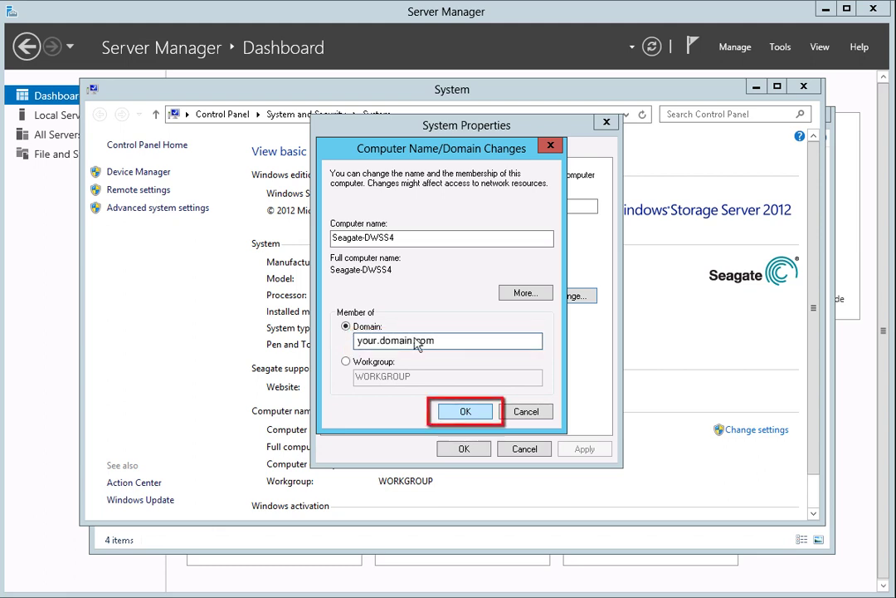
- Confirm the your.domain.com join with domain administrator credentials and dismiss the welcome and restart messages
click(456, 411)
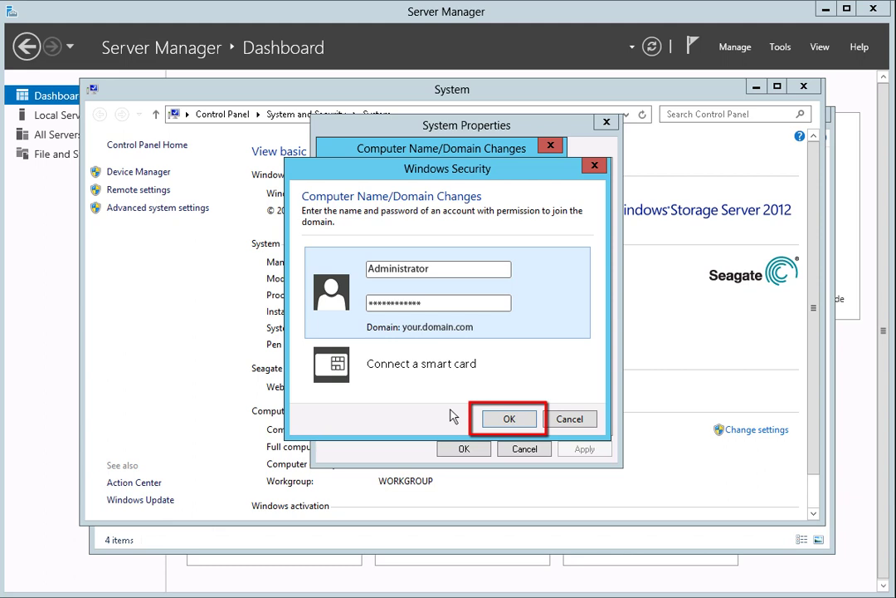
click(499, 418)
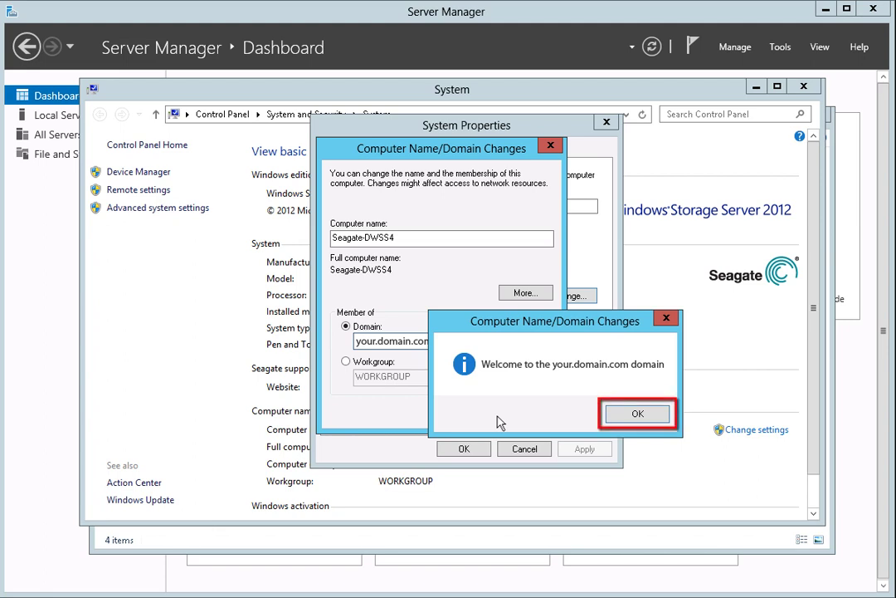
click(637, 414)
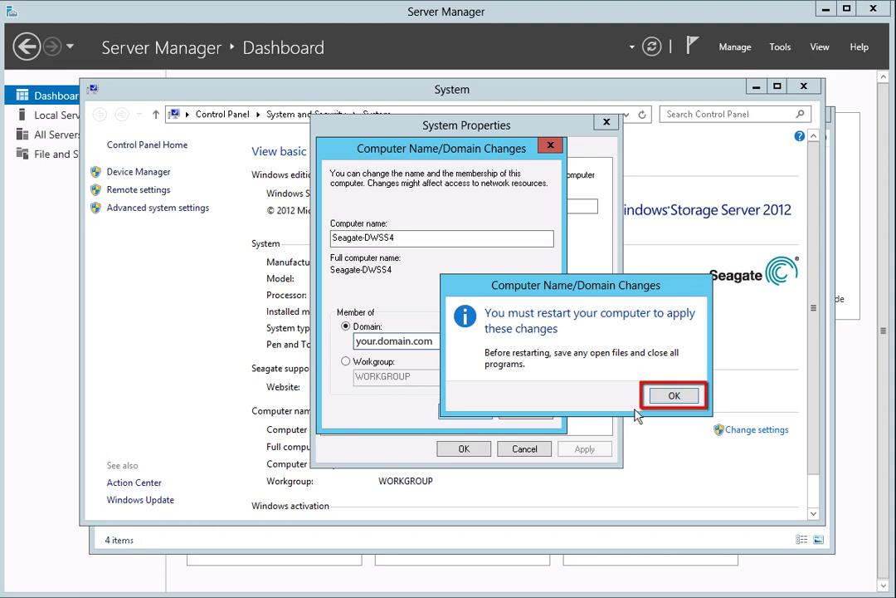
click(672, 395)
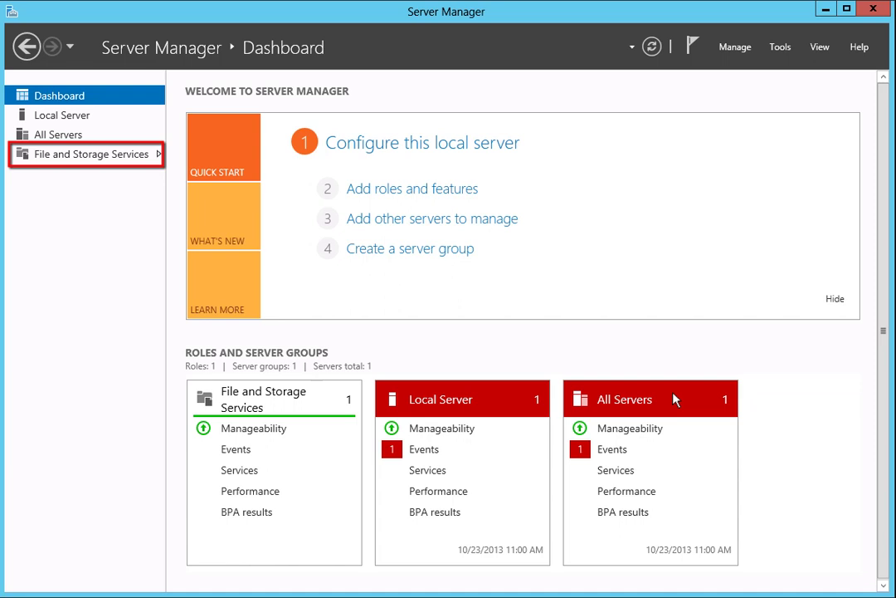
- Begin a new share on Seagate-DWSS4 from the Shares list using the SMB Share - Quick profile
click(67, 153)
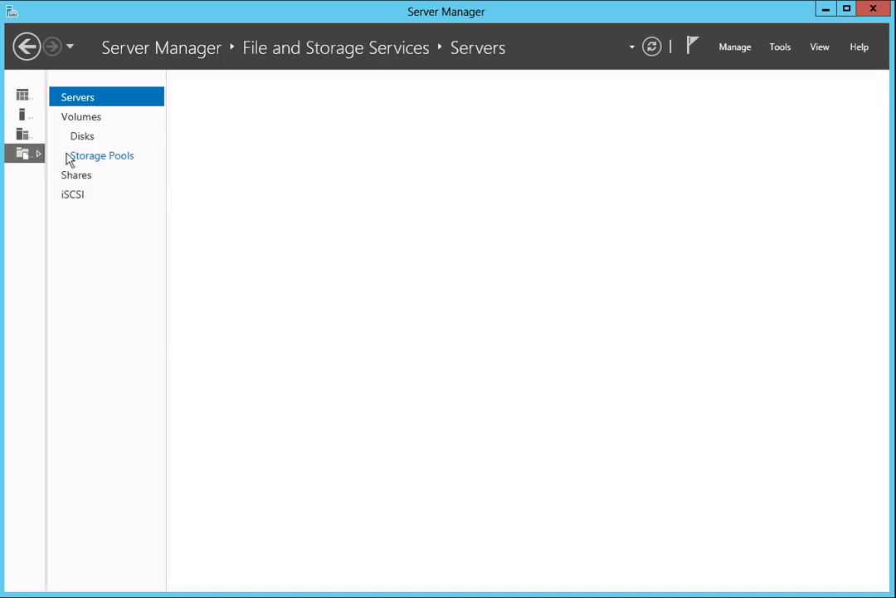
click(83, 176)
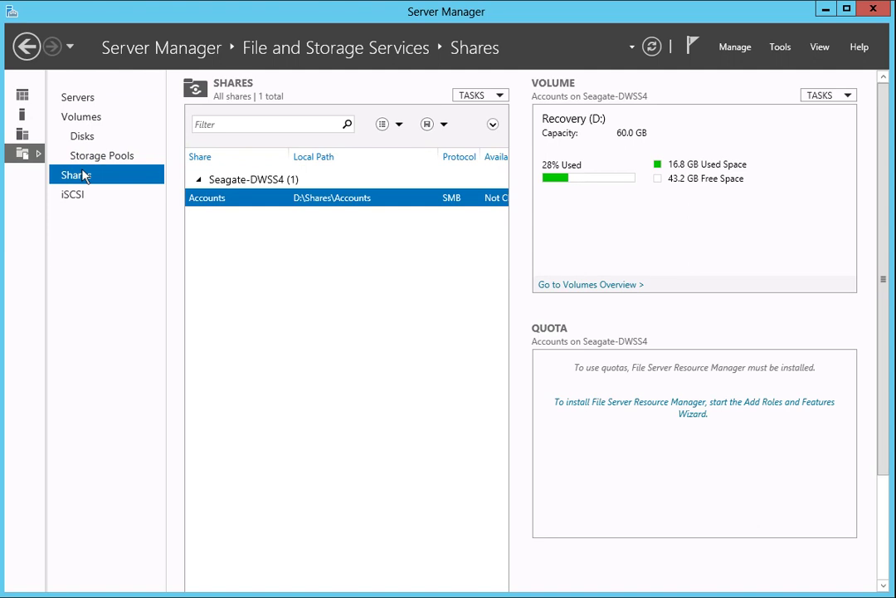
click(501, 96)
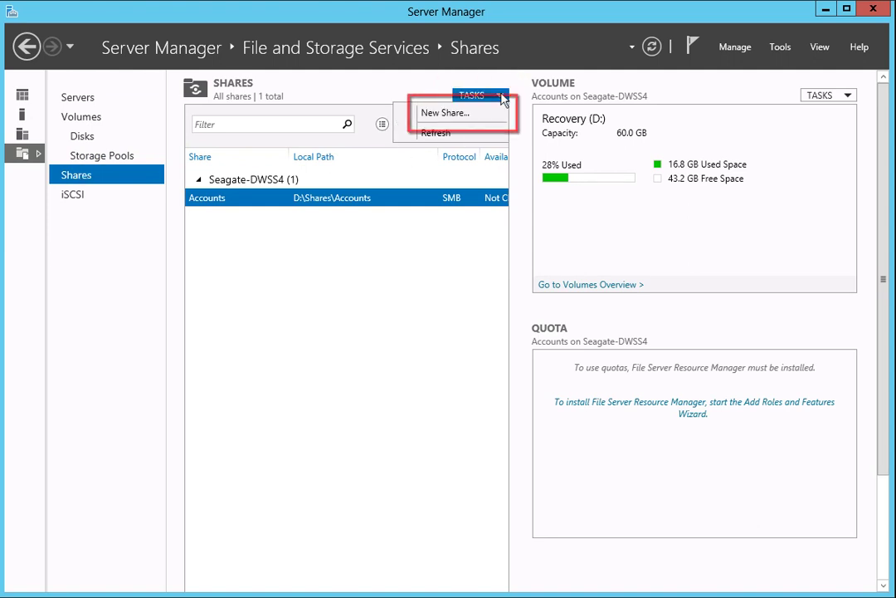
click(449, 114)
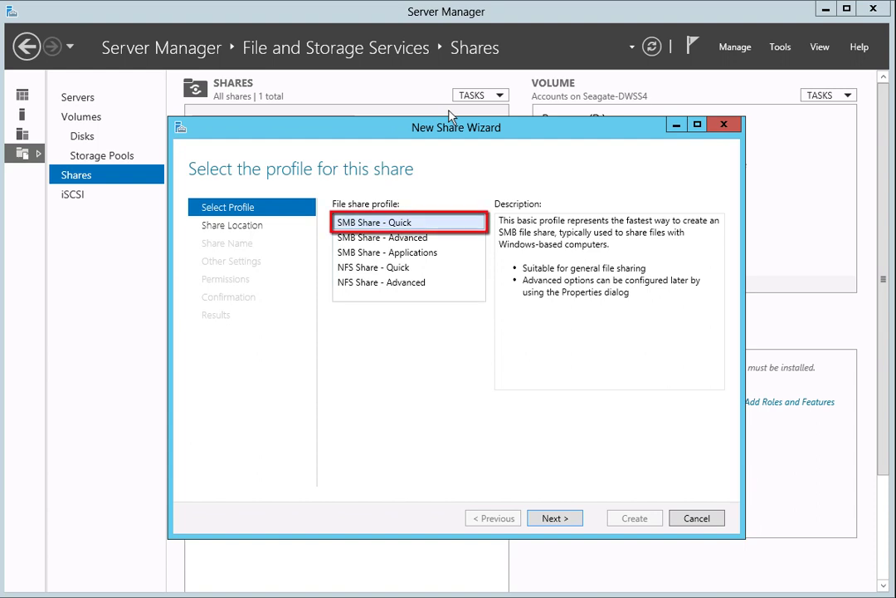
click(415, 222)
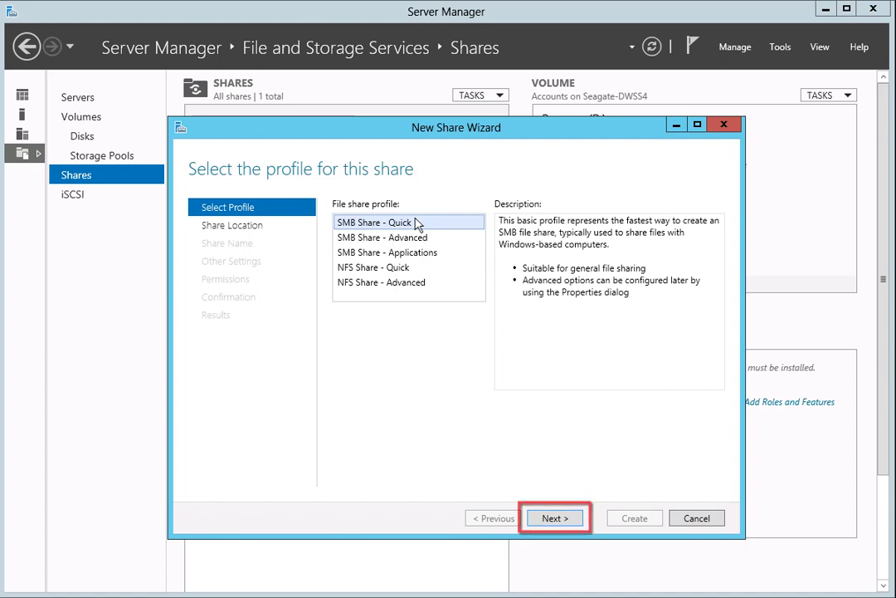
click(552, 518)
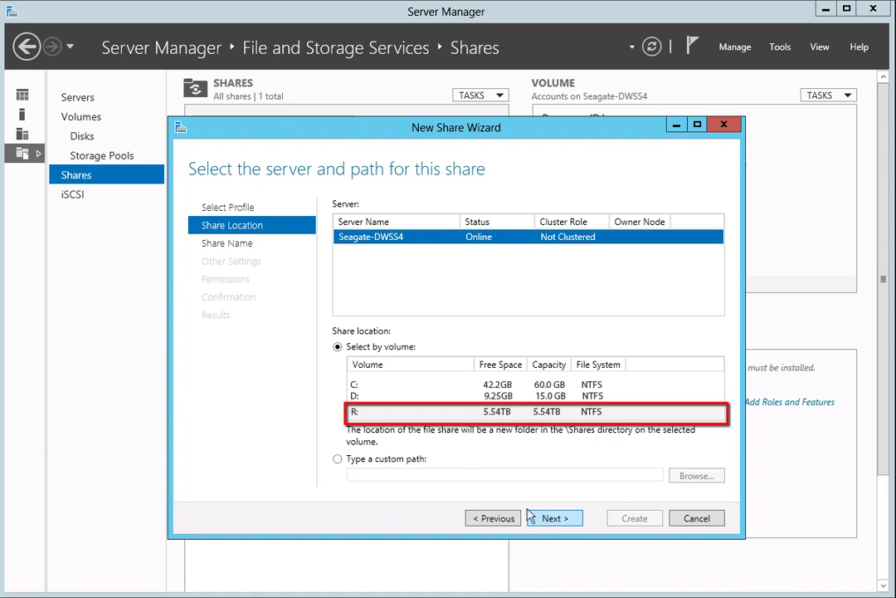
- Place the share on volume R:, name it Documents, and accept the default other settings
click(505, 412)
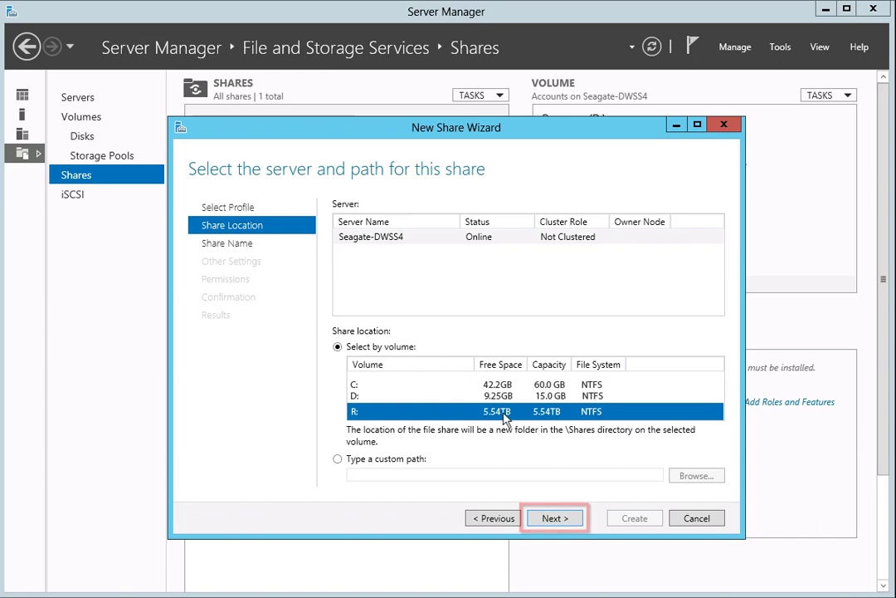
click(554, 518)
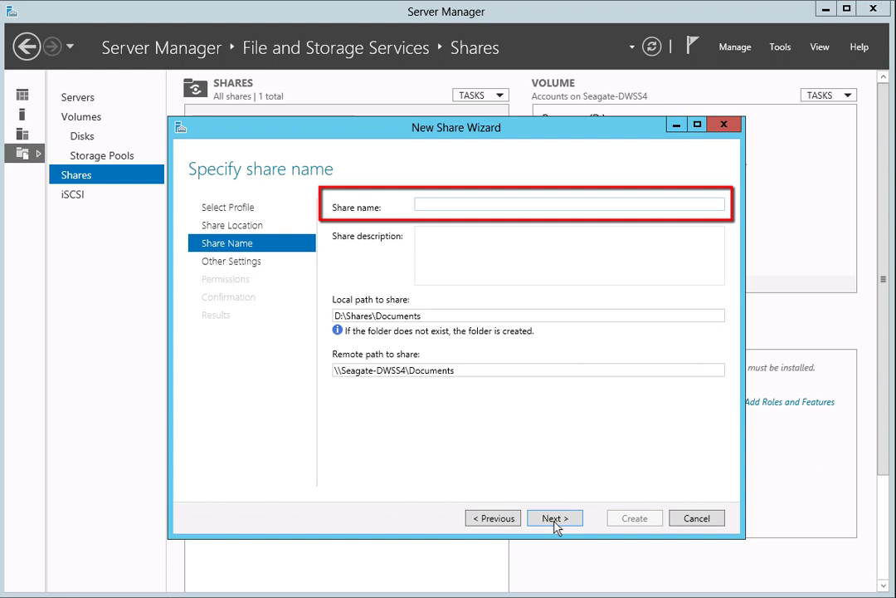
text(Doc)
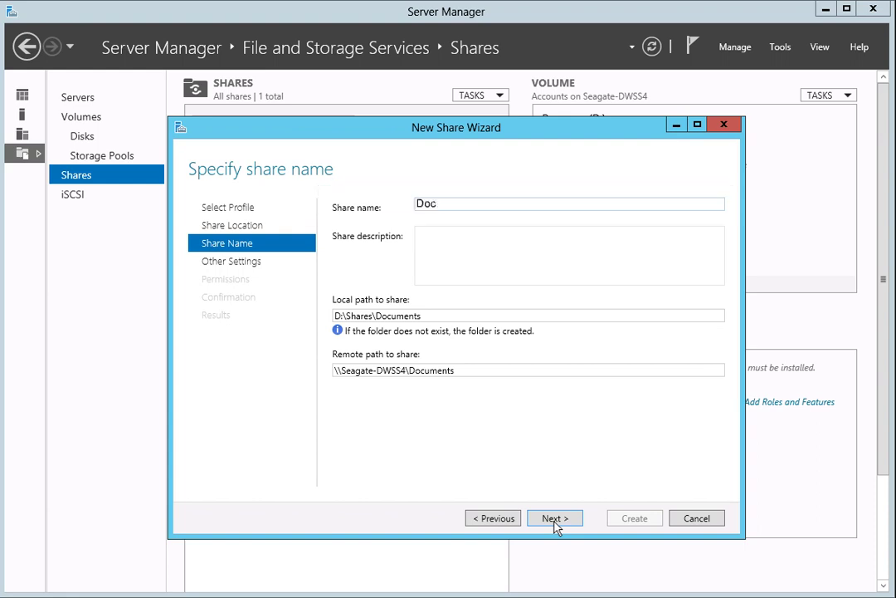
text(uments)
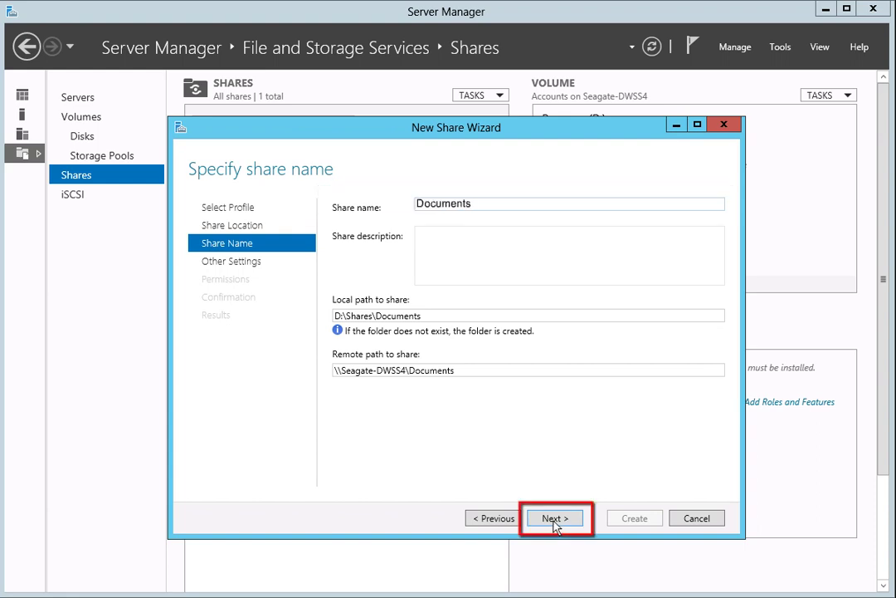
click(555, 519)
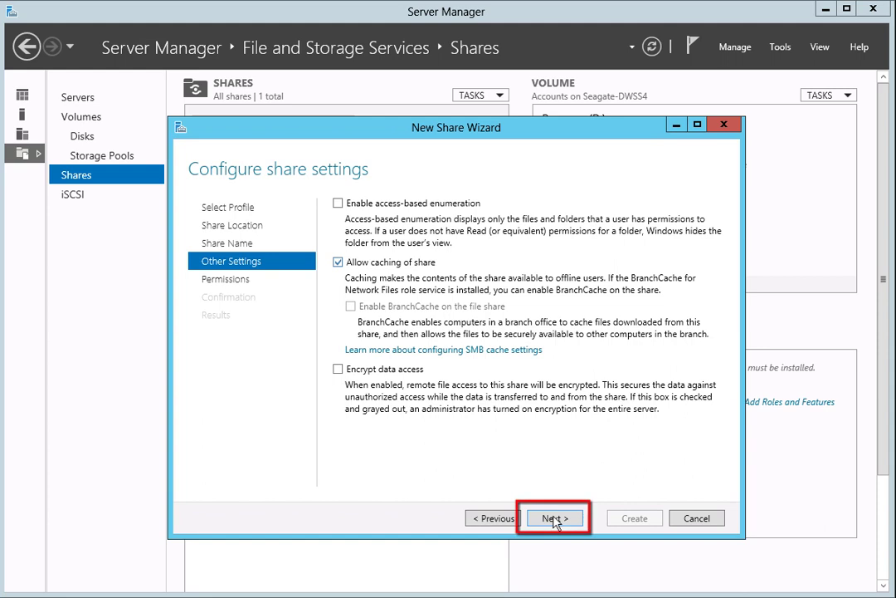
click(566, 519)
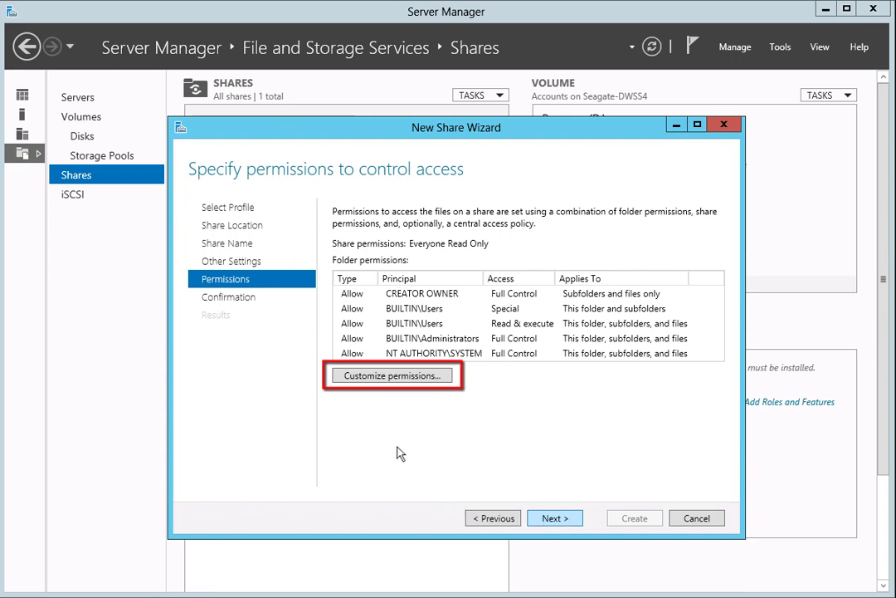
- In the customized share permissions, delete the Everyone Read entry from the Documents share
click(382, 376)
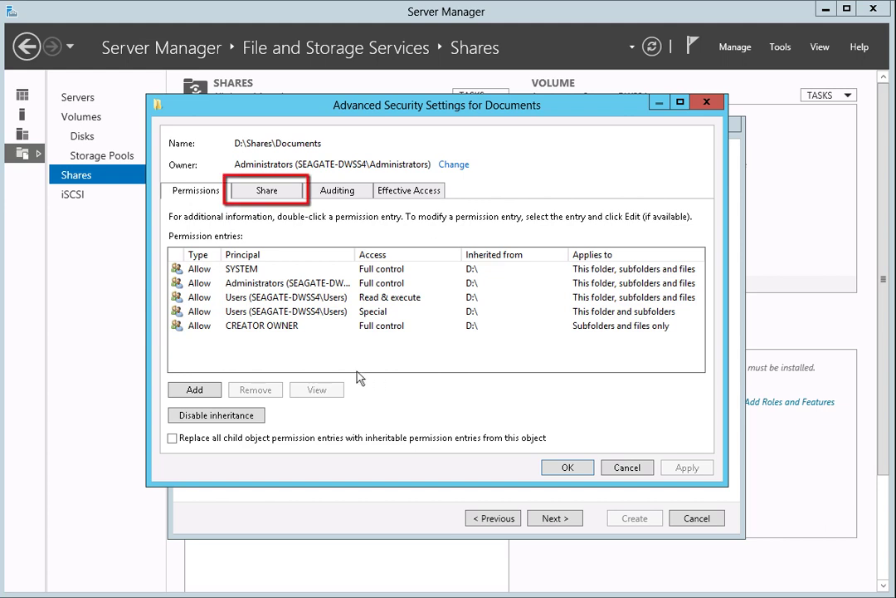
click(278, 193)
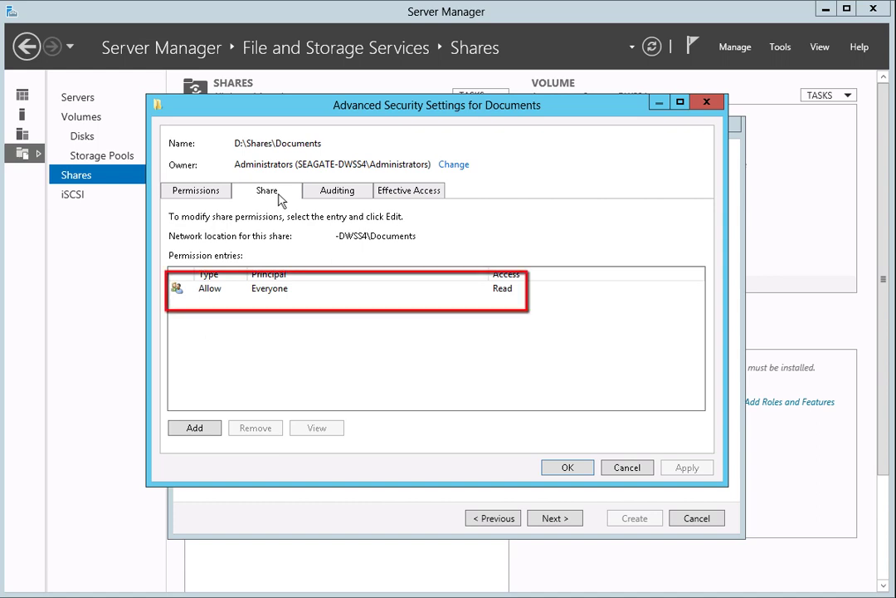
click(272, 291)
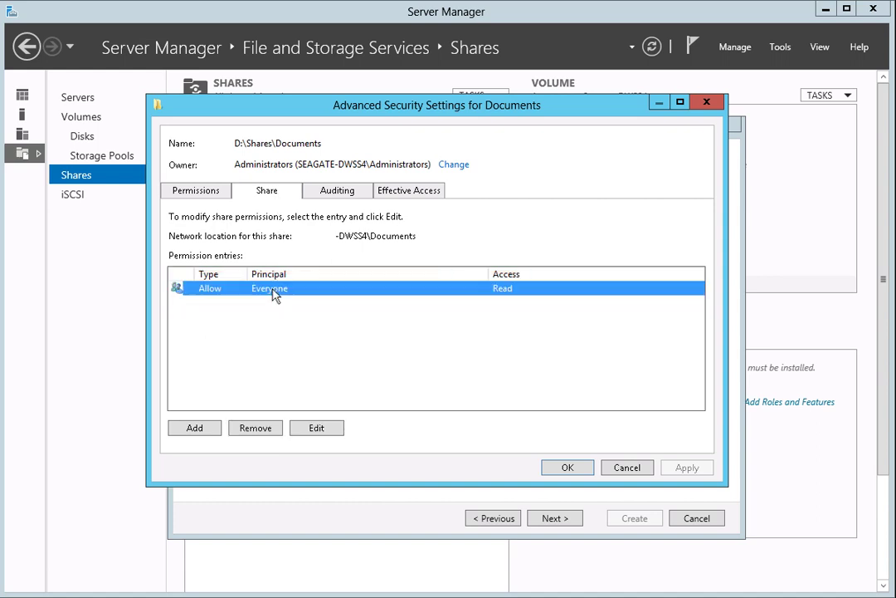
click(255, 427)
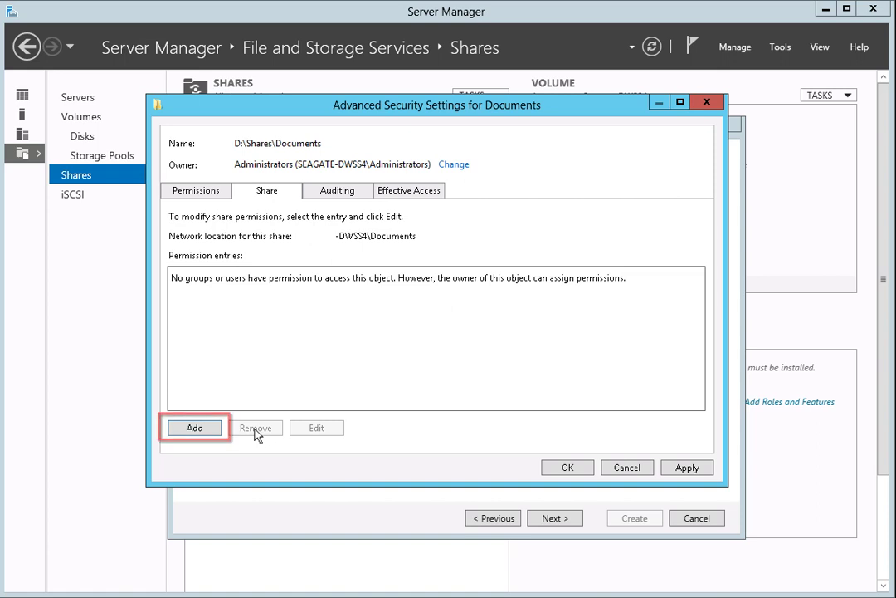
- Add a share permission entry granting the resolved domain user account Allow Full Control
click(195, 428)
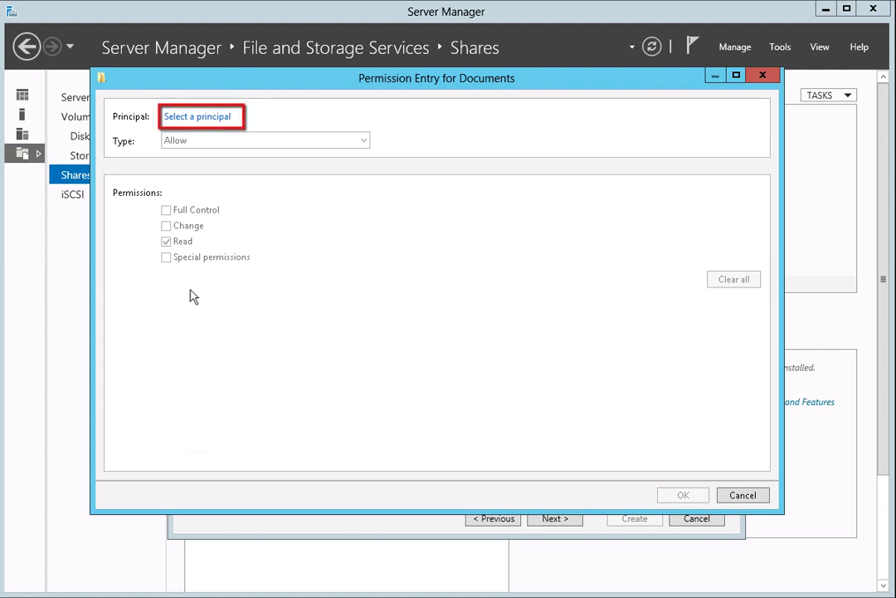
click(187, 115)
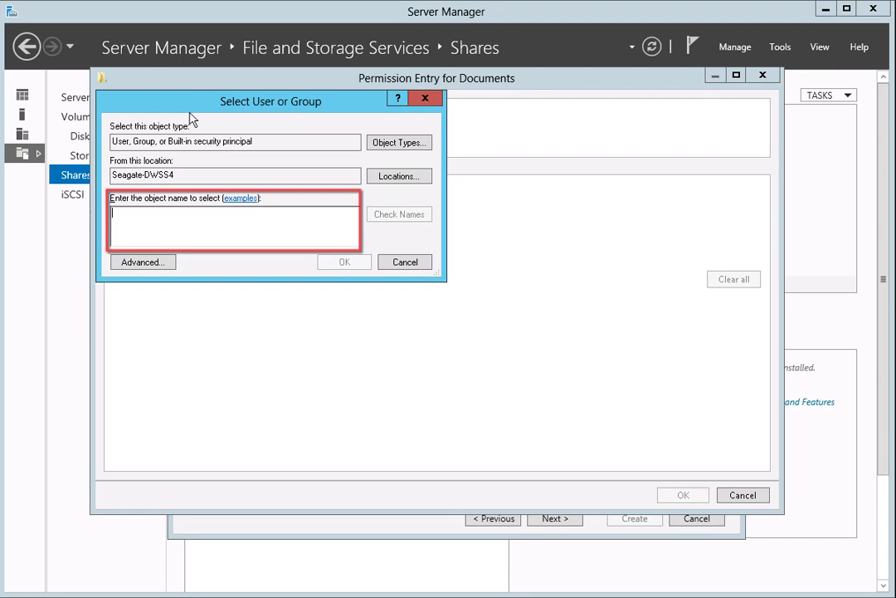
text(JUser)
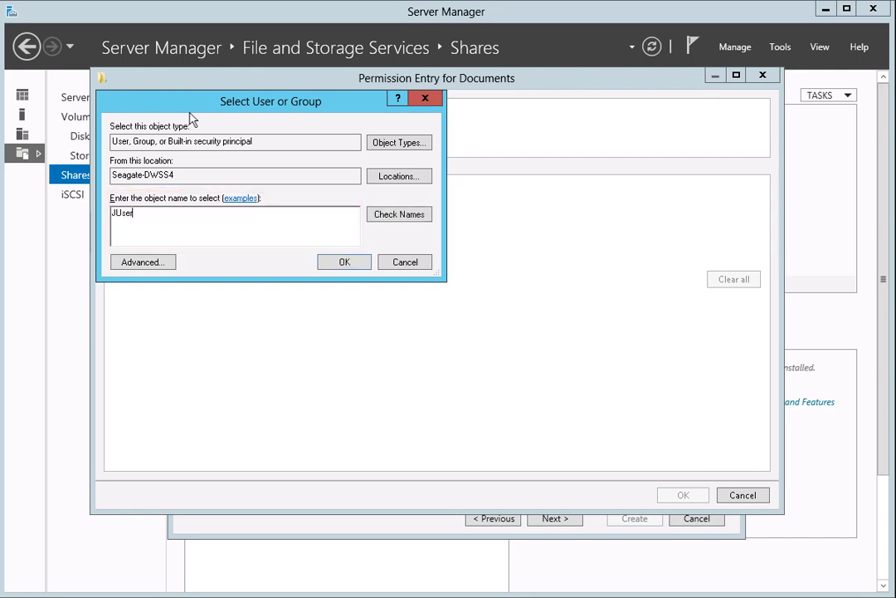
click(396, 214)
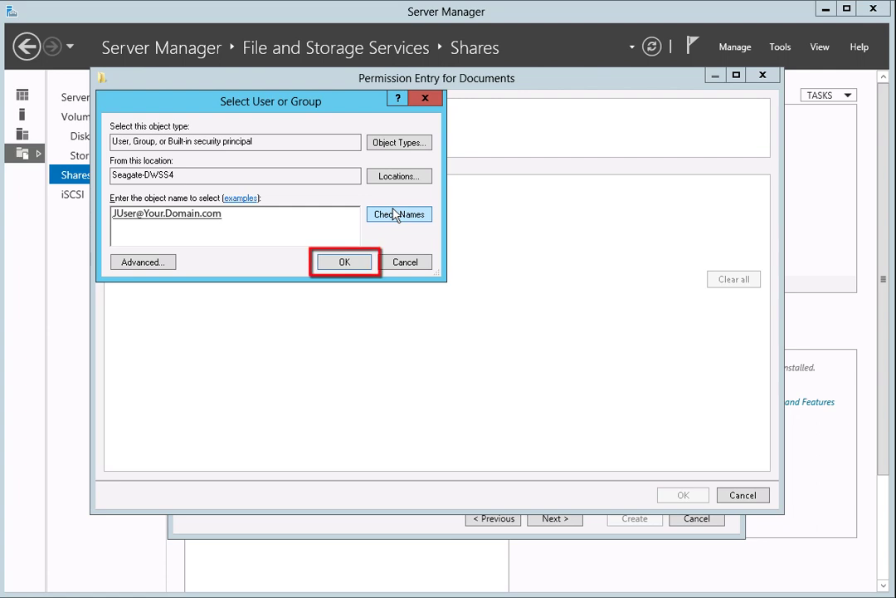
click(342, 263)
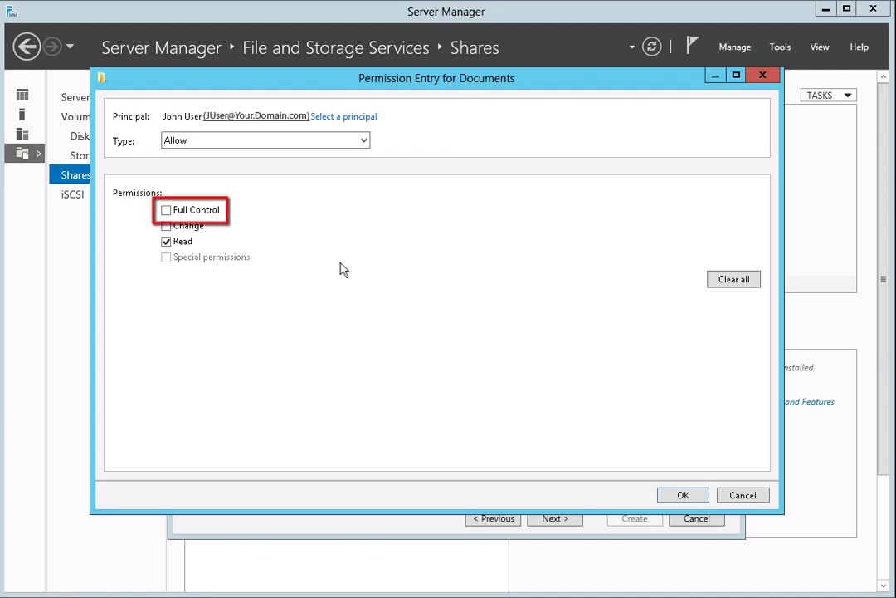
click(167, 210)
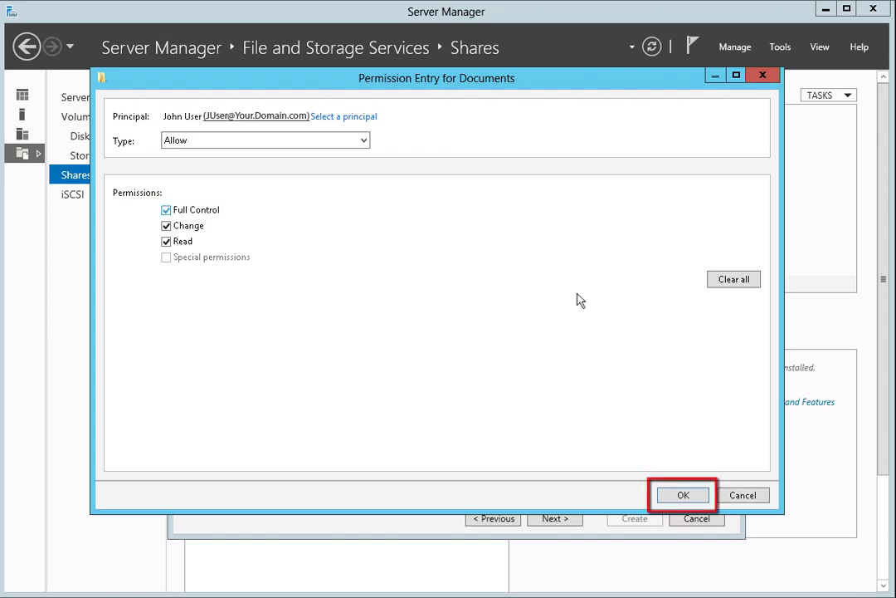
click(681, 496)
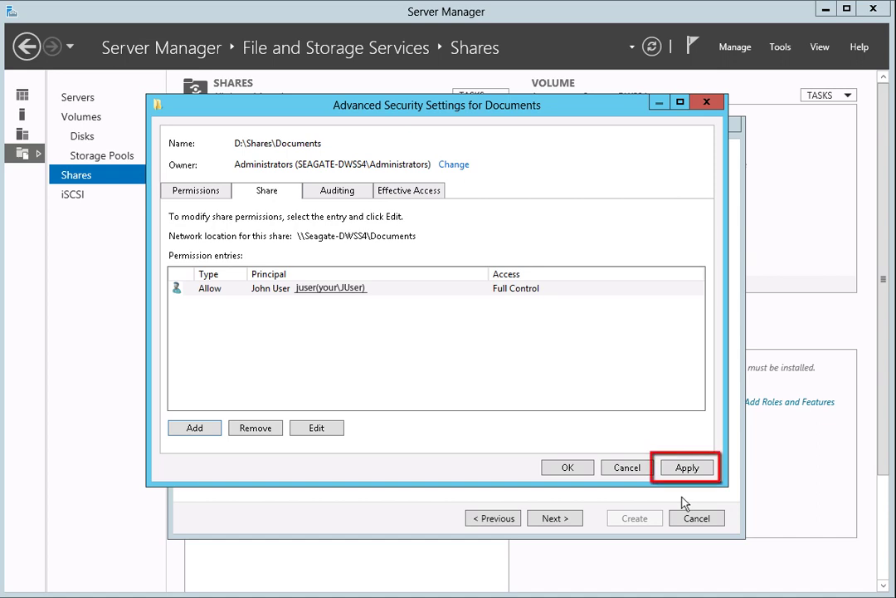
- Apply the permission changes, then create the Documents share and close the wizard
click(692, 468)
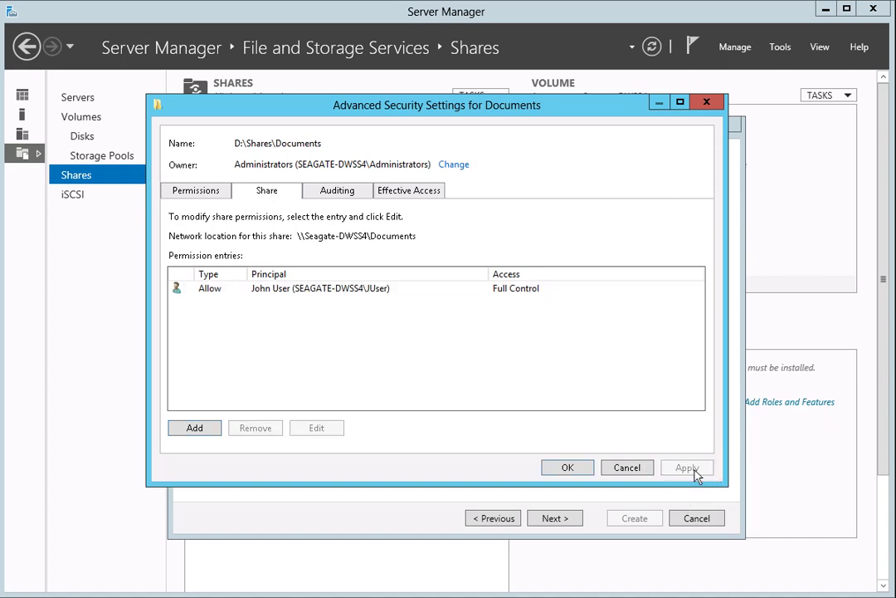
click(570, 469)
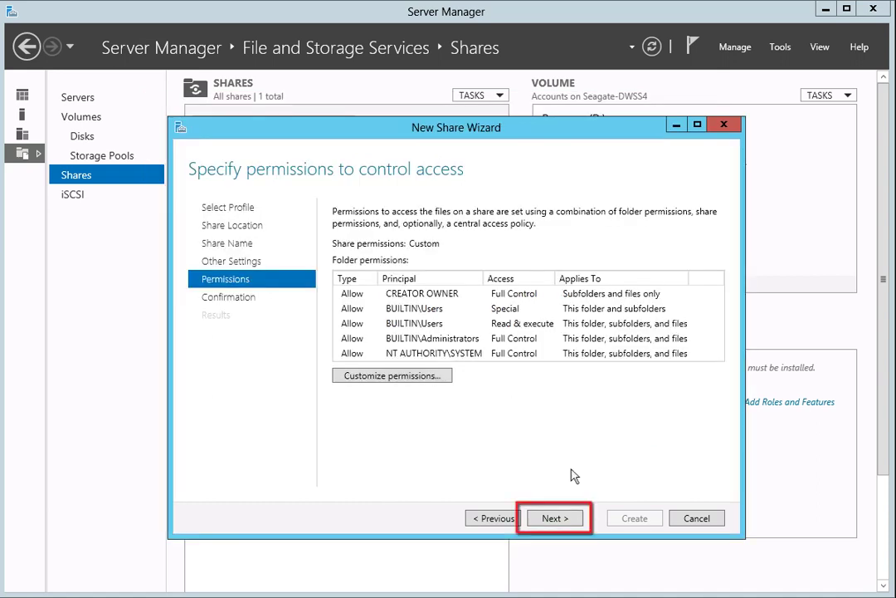
click(552, 520)
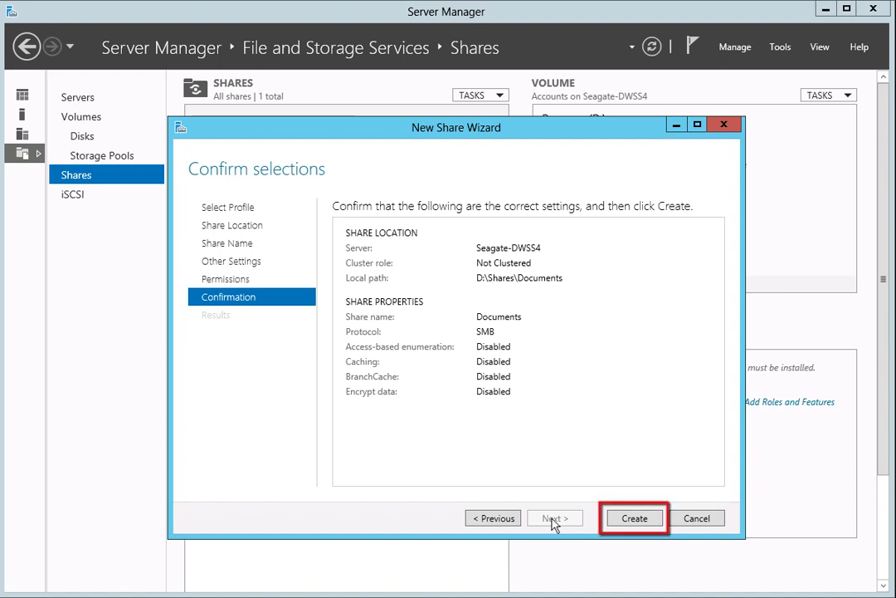
click(634, 520)
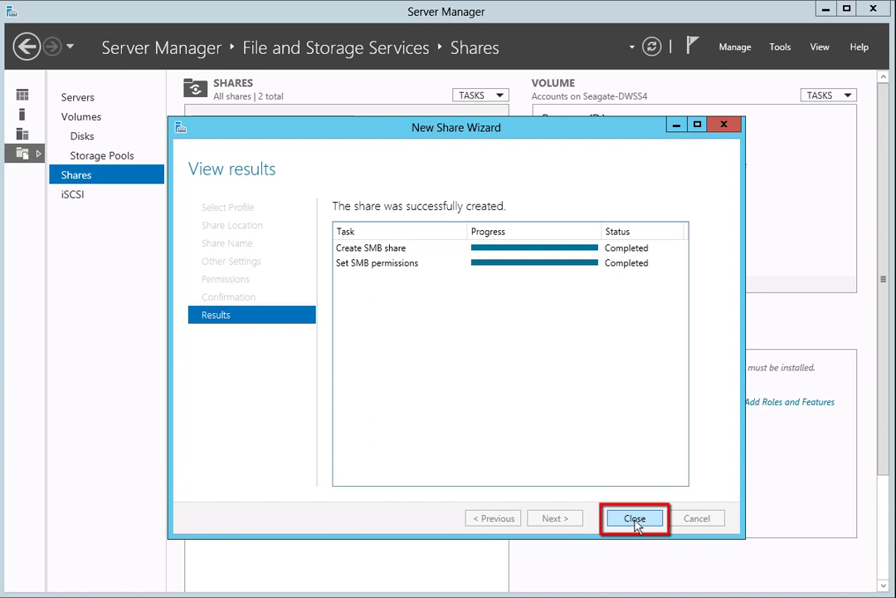
click(634, 521)
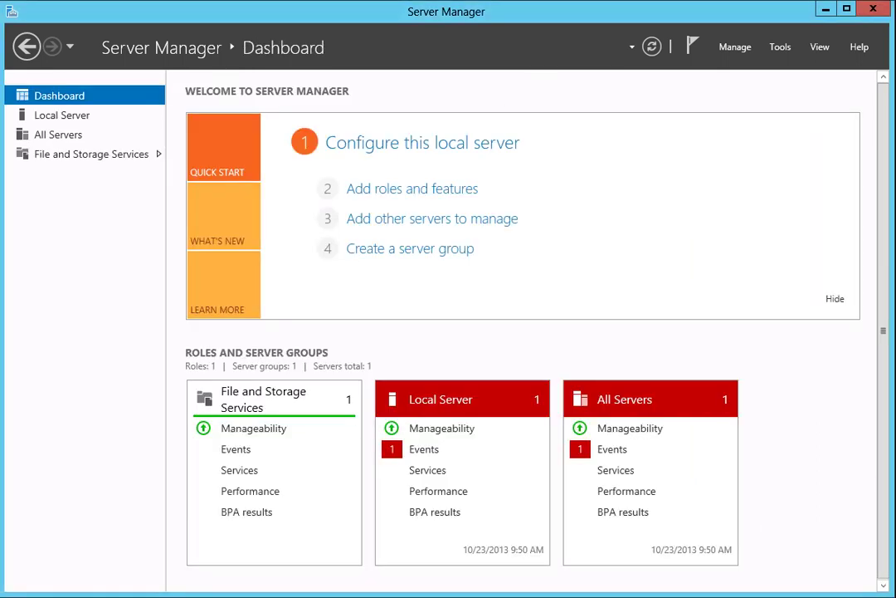